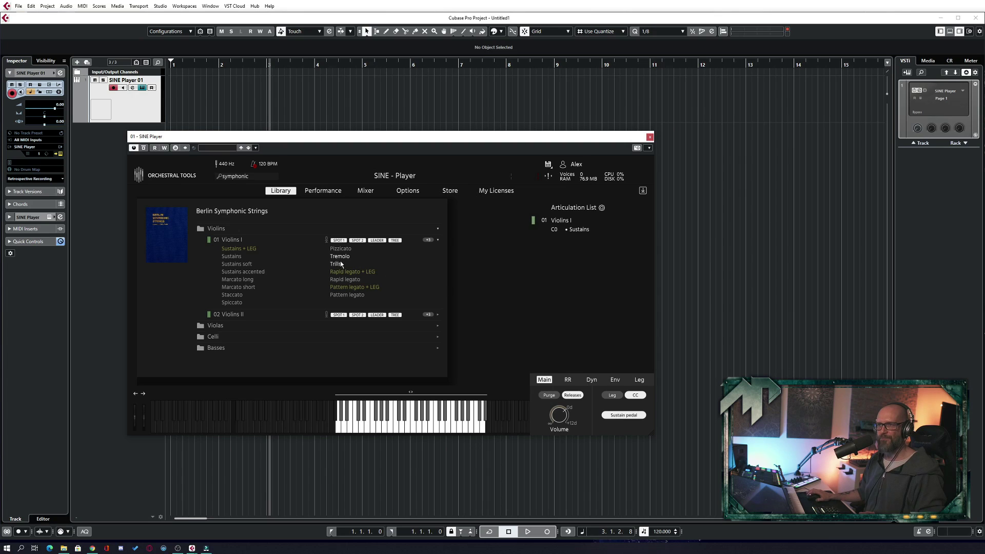
Step: Set the Violins I switch mode to Poly and combine Sustains followed by Tremolo in the articulation map
click(580, 230)
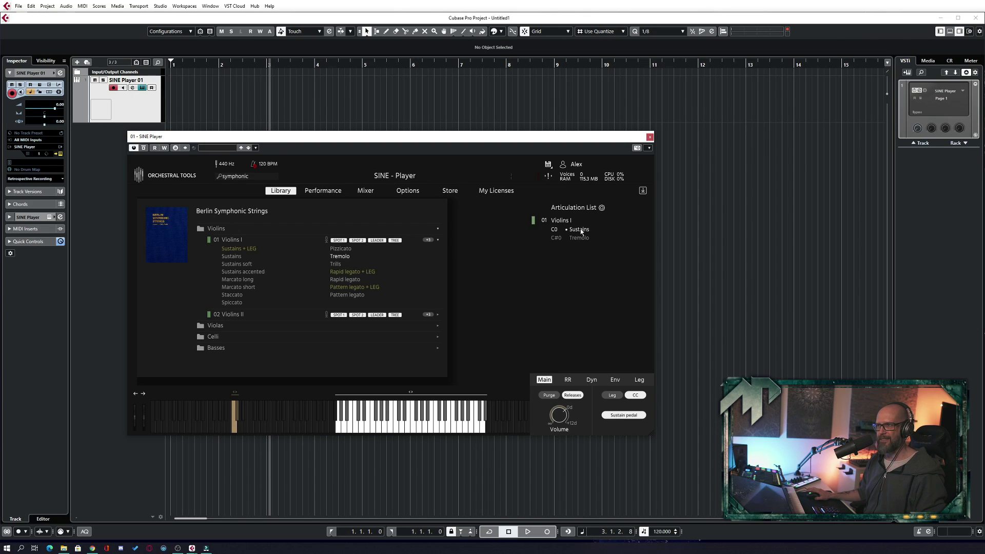
click(581, 239)
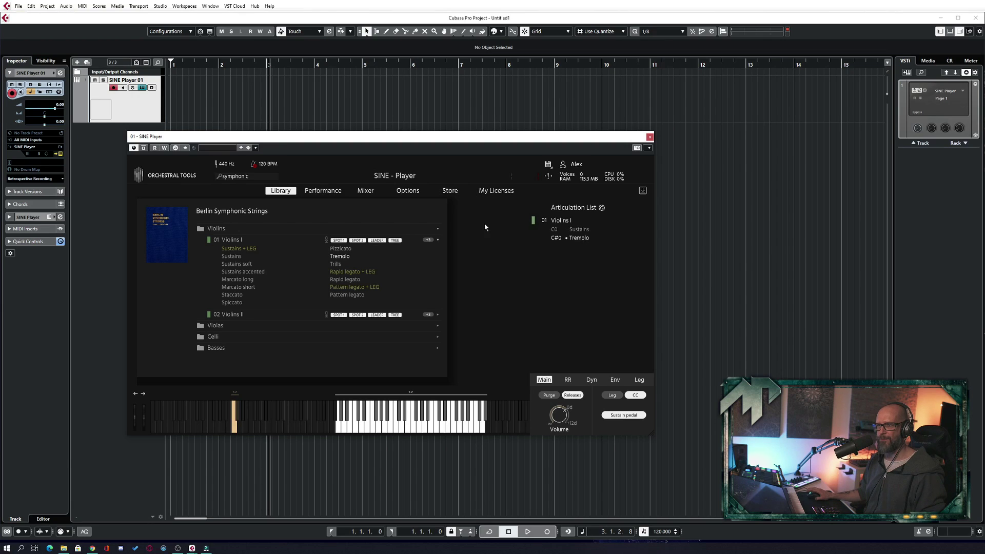
click(323, 191)
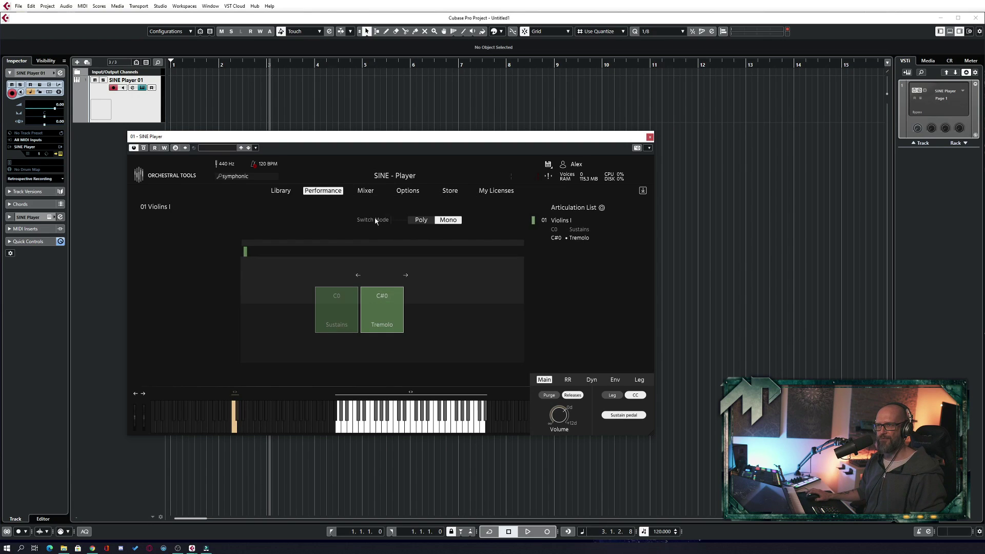
click(422, 221)
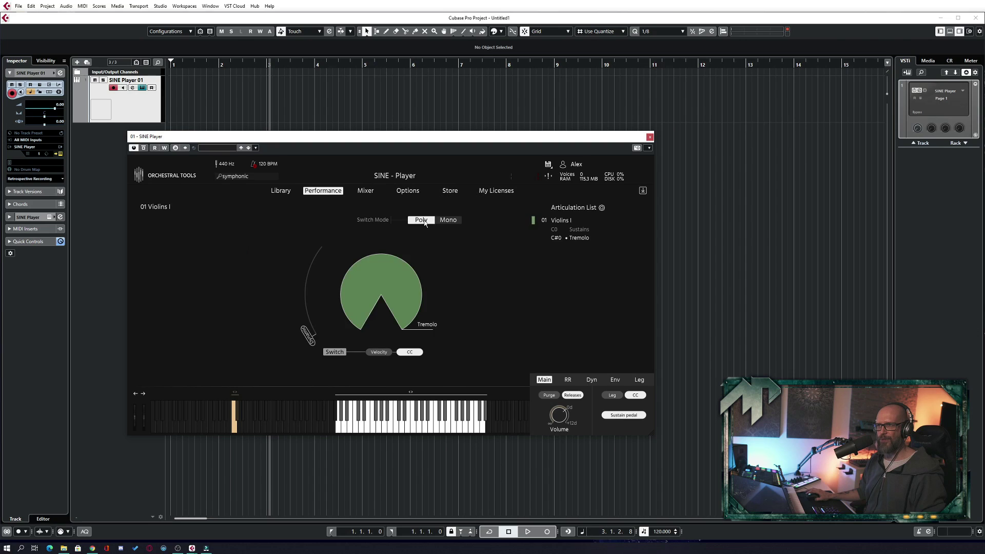
click(582, 230)
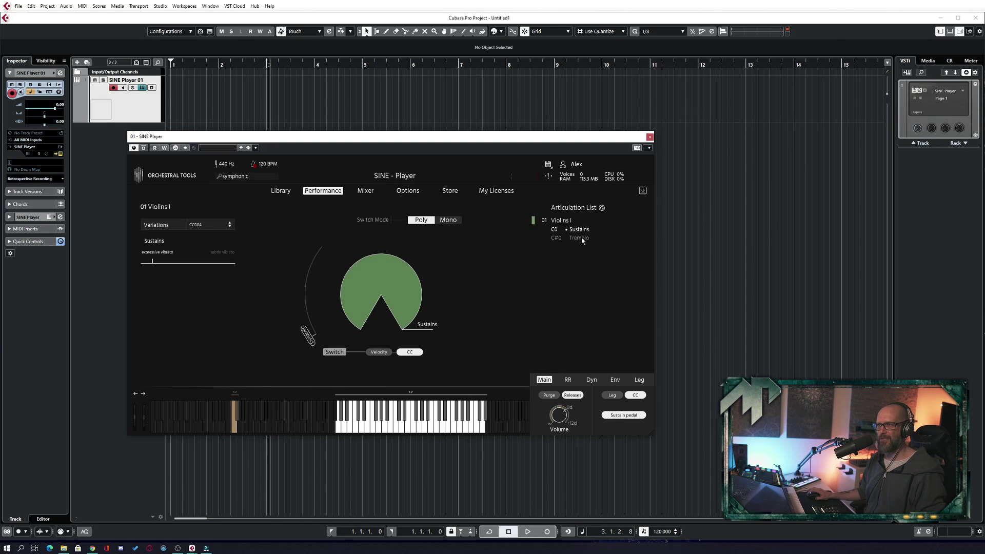
click(581, 239)
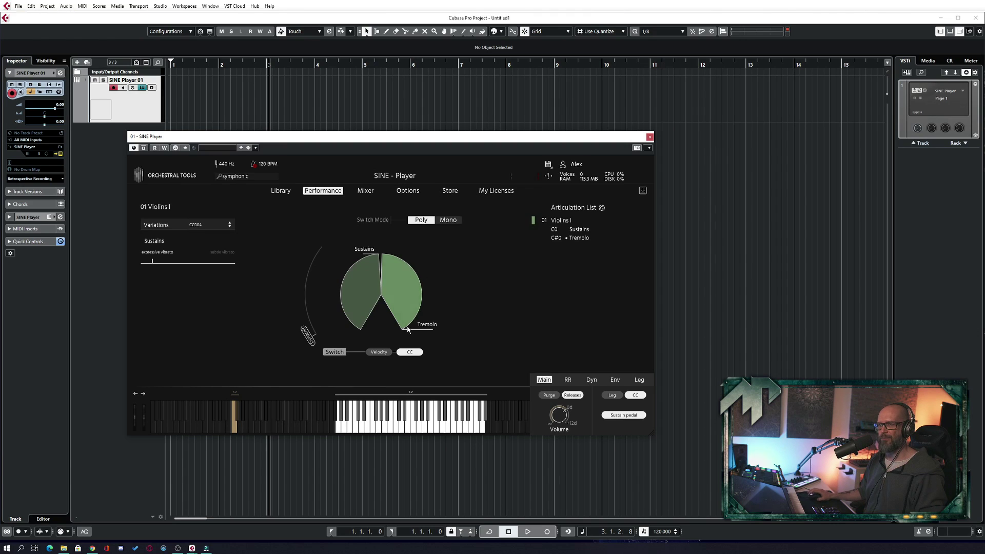
Step: Try the Poly map in the reverse order, Tremolo before Sustains, and rebuild it with Sustains first and Tremolo second
click(580, 238)
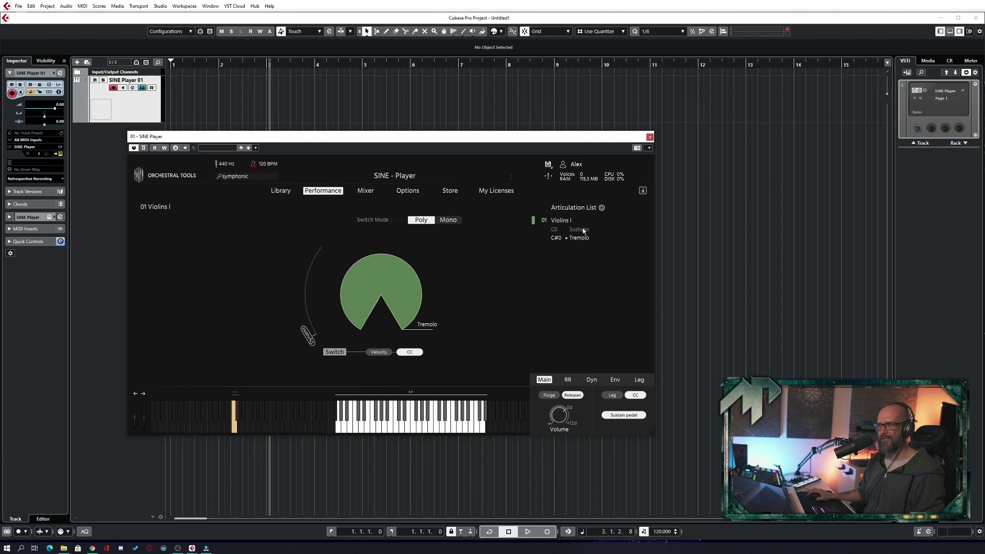
click(580, 229)
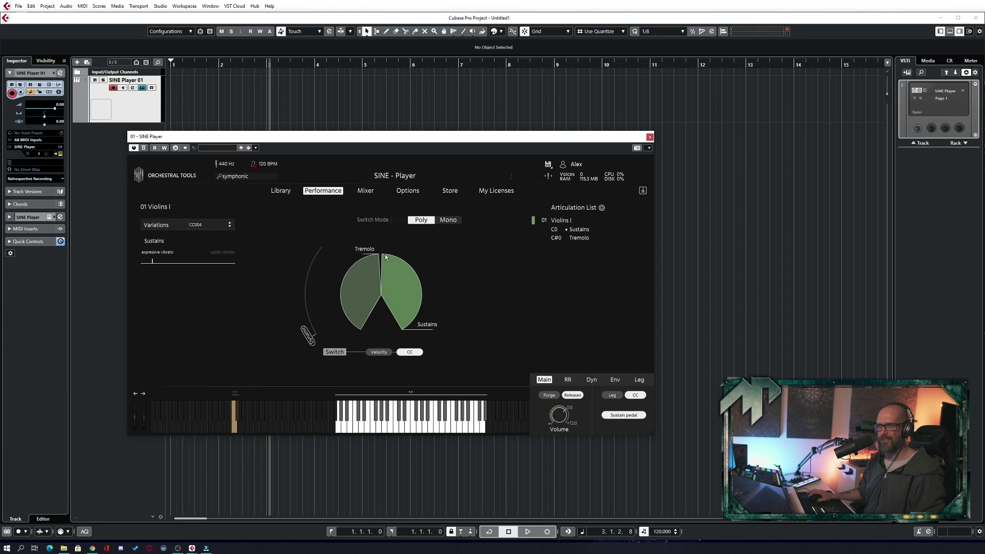
click(582, 238)
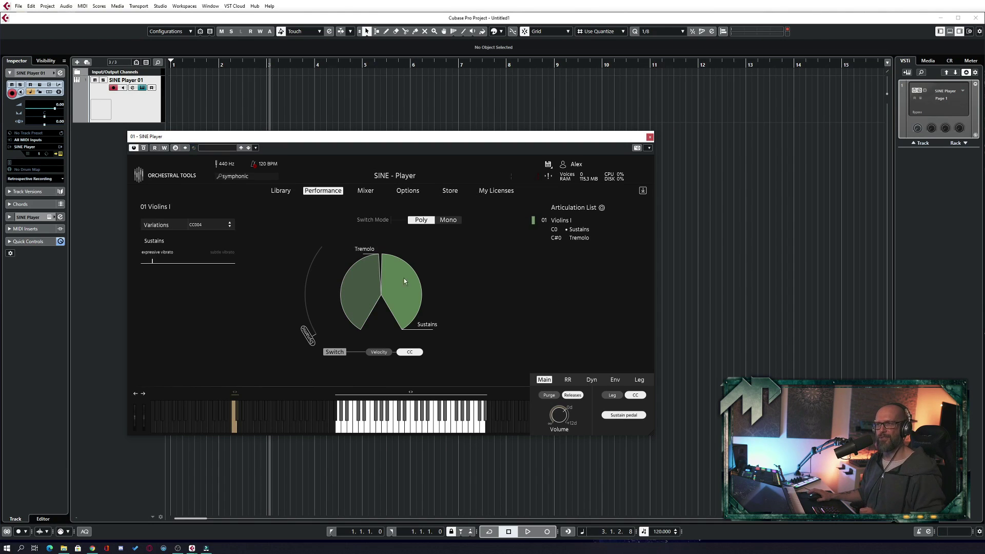
click(585, 238)
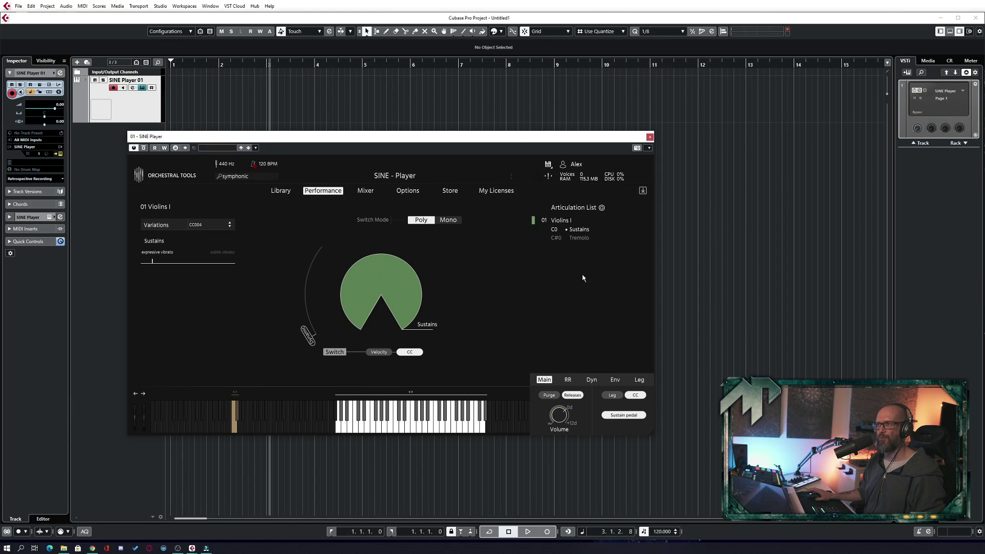
click(583, 239)
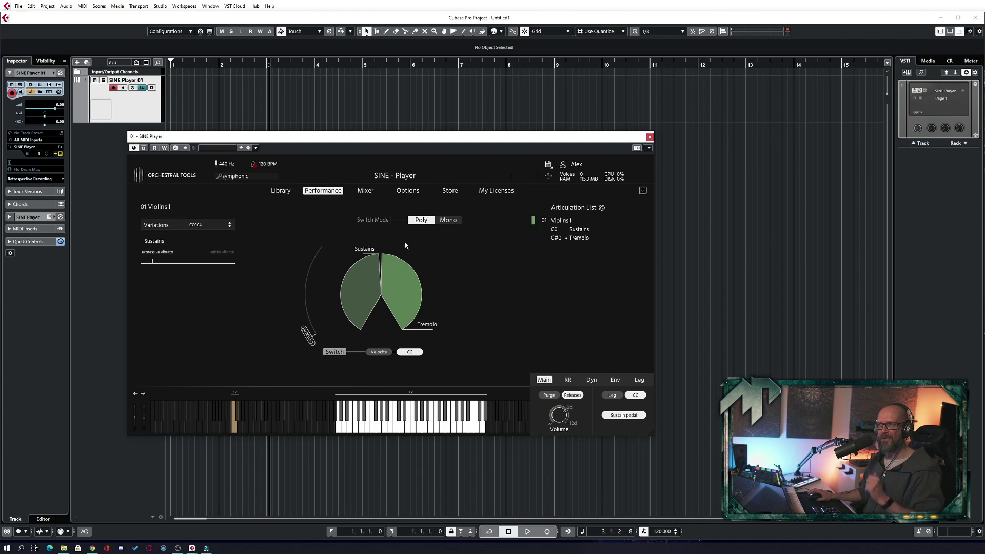
Step: Check the Polymap CC assignment in the Controller Map, and change the Poly map transition from Switch to XFade
click(407, 191)
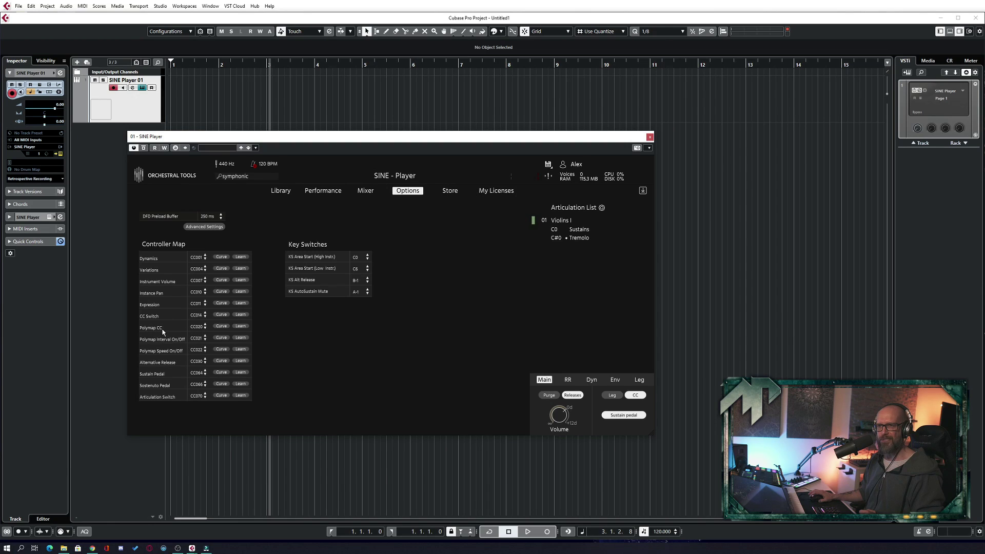
click(286, 194)
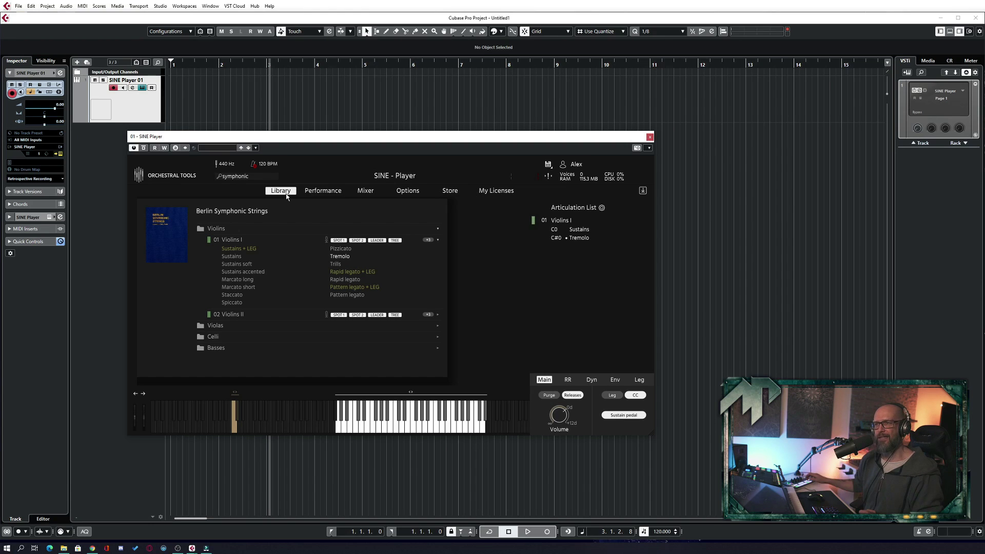
click(323, 190)
click(340, 353)
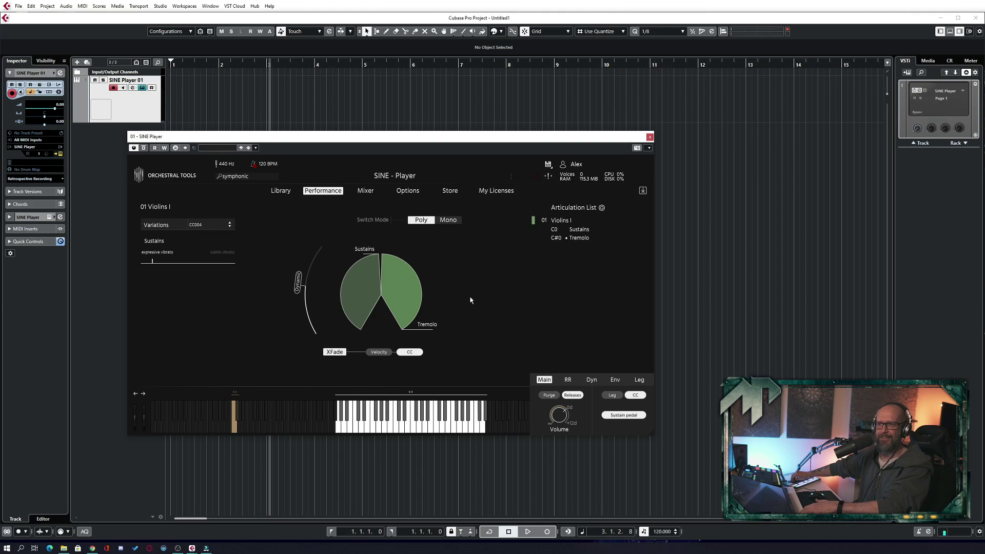
Step: Record a seven-bar MIDI part on the SINE Player 01 track from bar 1, crossfading between Sustains and Tremolo
click(311, 106)
key(KP_Multiply)
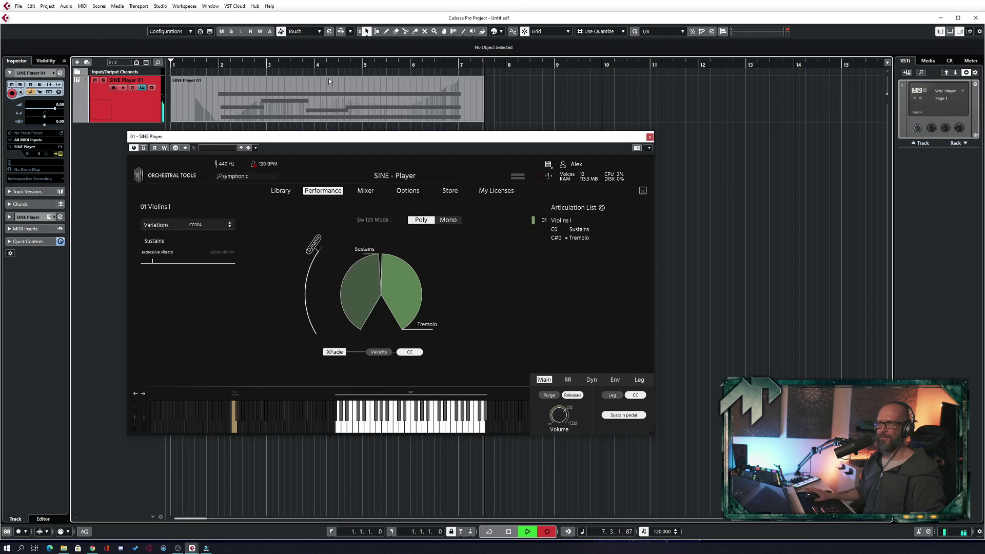
key(space)
Step: Shift the instrument window slightly down to clear the track, and play back the recorded part from the start
drag(363, 137, 362, 142)
key(space)
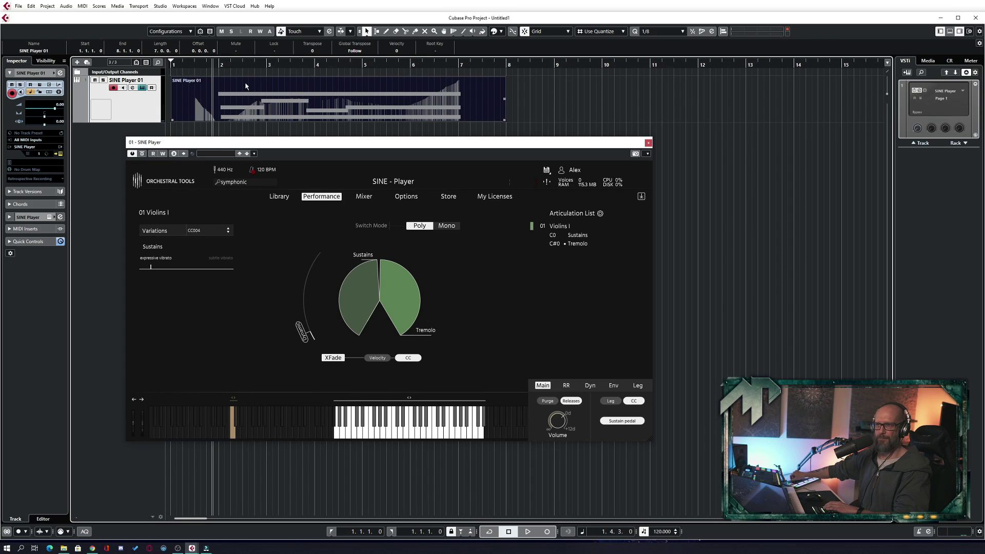
key(KP_Multiply)
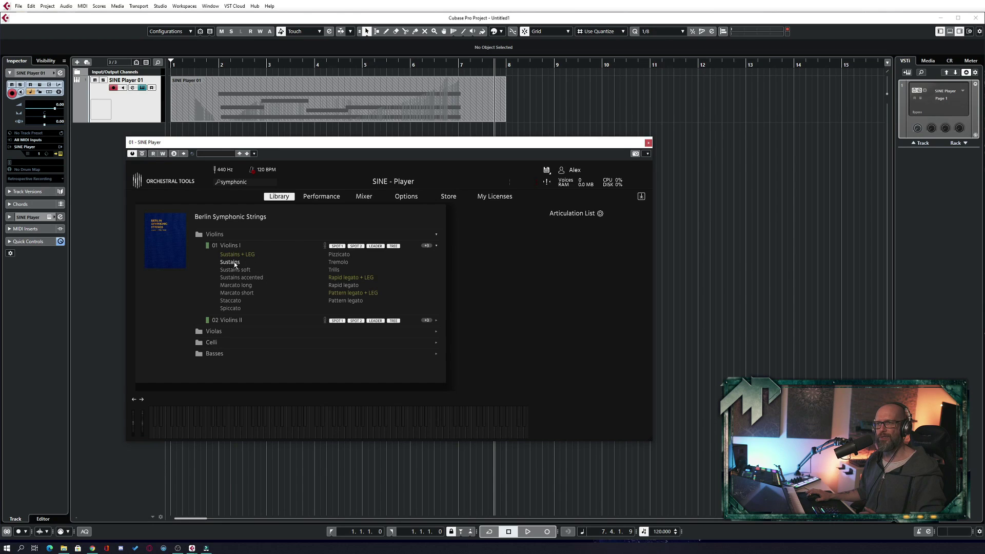
Step: Load the Violins I Sustains articulation into the empty Articulation List and set its variation to subtle vibrato
drag(234, 262, 577, 250)
click(321, 197)
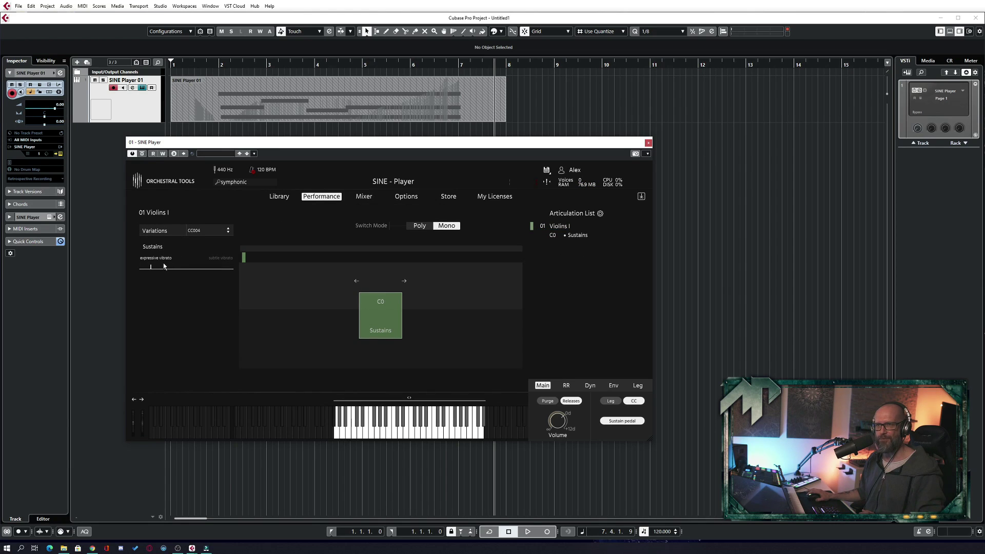
click(224, 267)
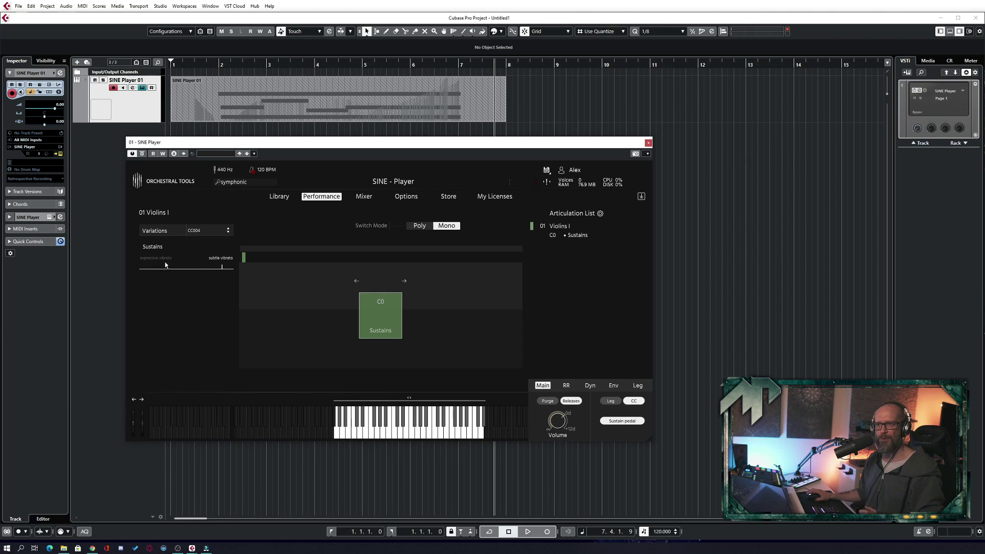
Step: Load a second copy of the Violins I Sustains articulation and set the switch mode to Poly
click(278, 197)
drag(238, 265, 564, 229)
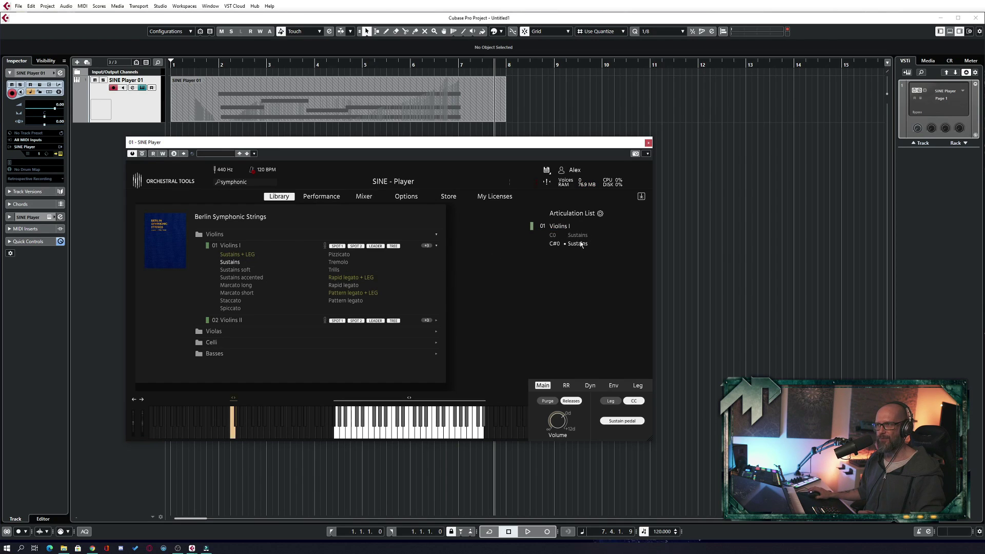
click(324, 199)
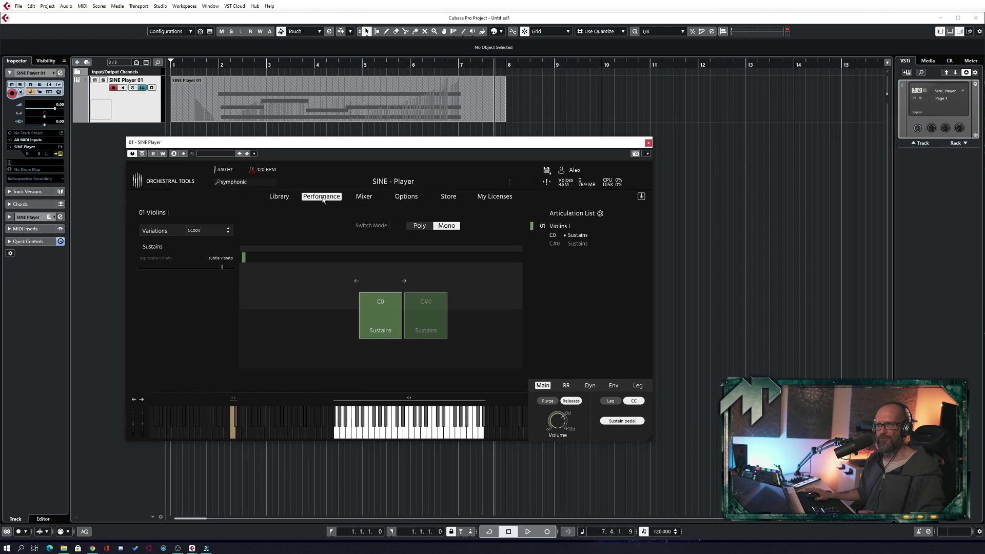
click(420, 226)
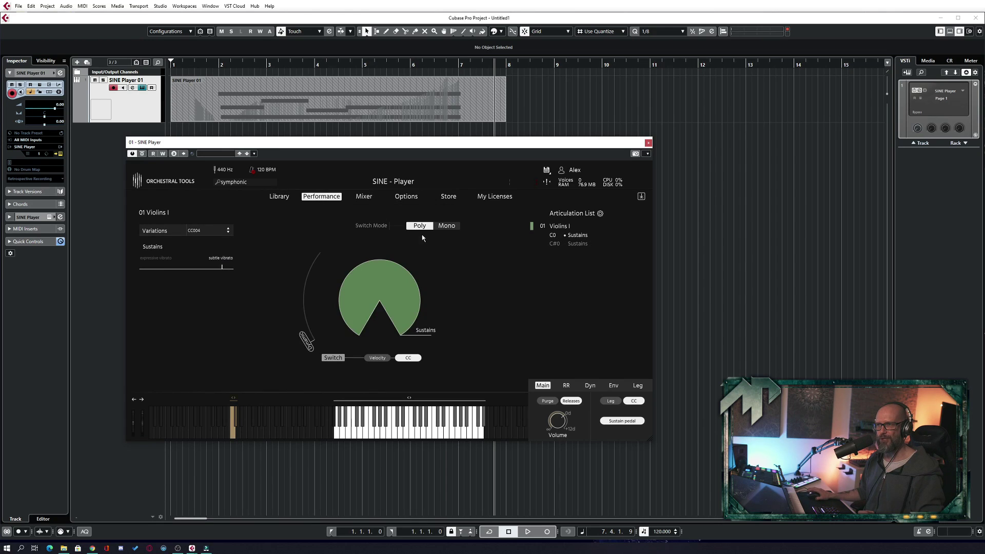
Step: Compare the variations of the two Sustains slots, and combine subtle vibrato on C0 with expressive vibrato on C#0 in the Poly map
click(579, 245)
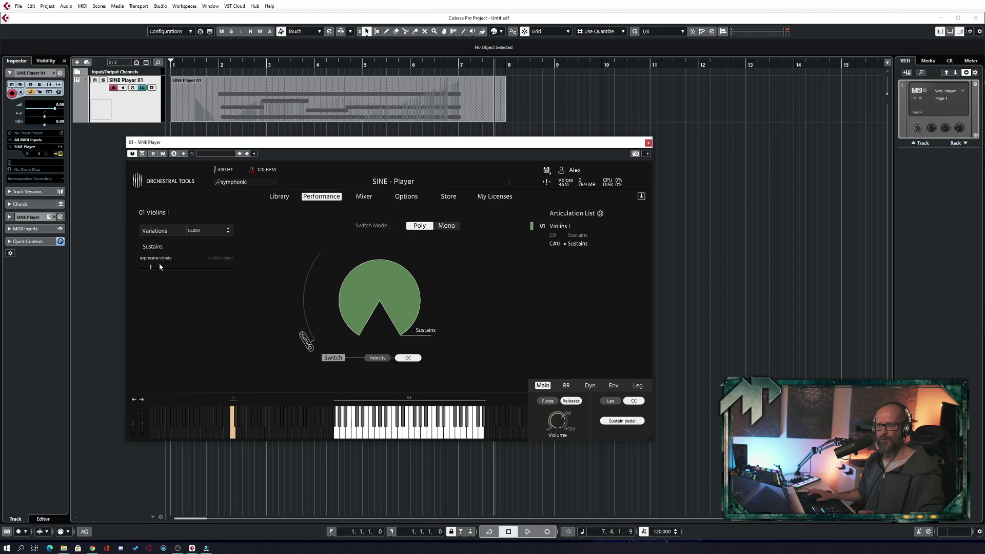
click(577, 235)
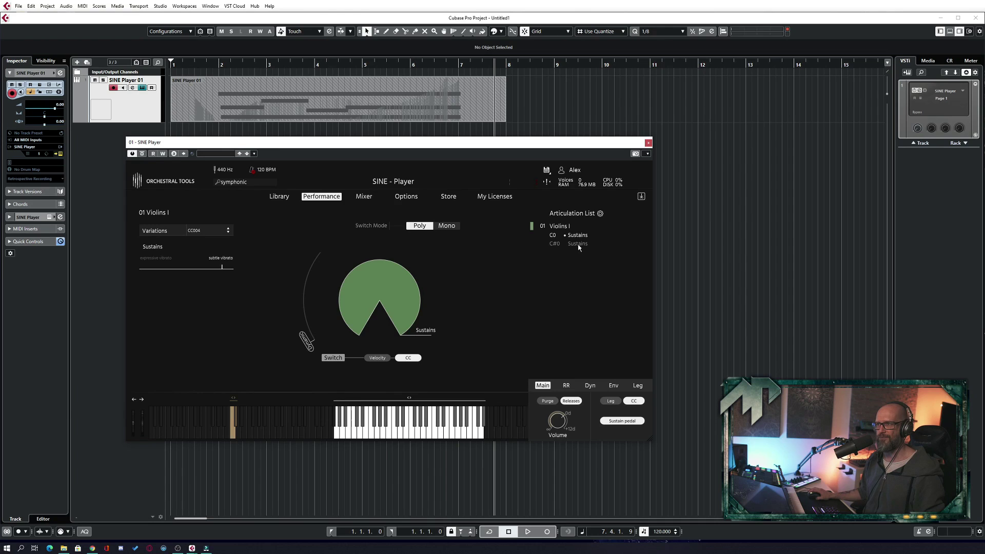
click(578, 244)
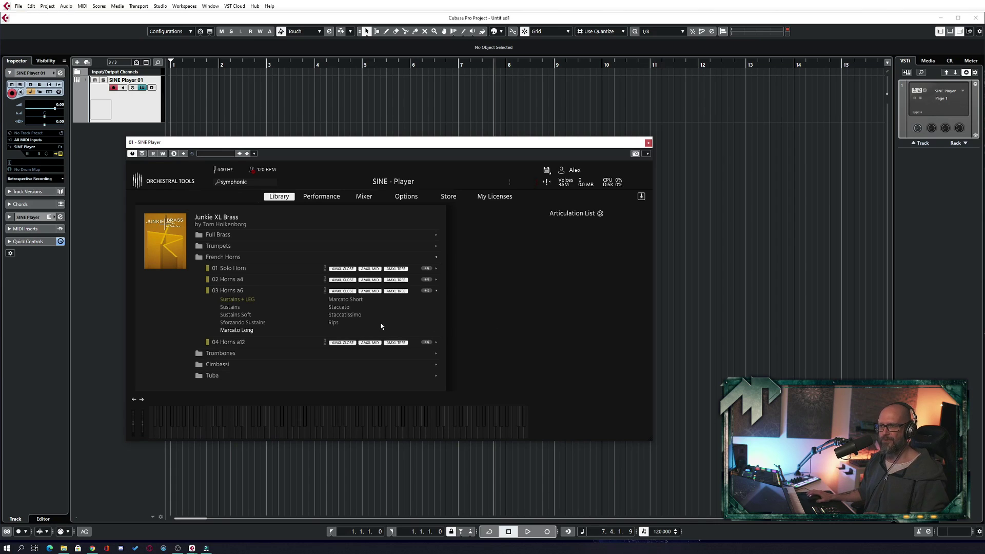
Step: Load the Junkie XL Brass Horns a6 articulations Staccatissimo, Staccato, Marcato Short and Marcato Long into the Articulation List, in that order
drag(352, 317, 584, 245)
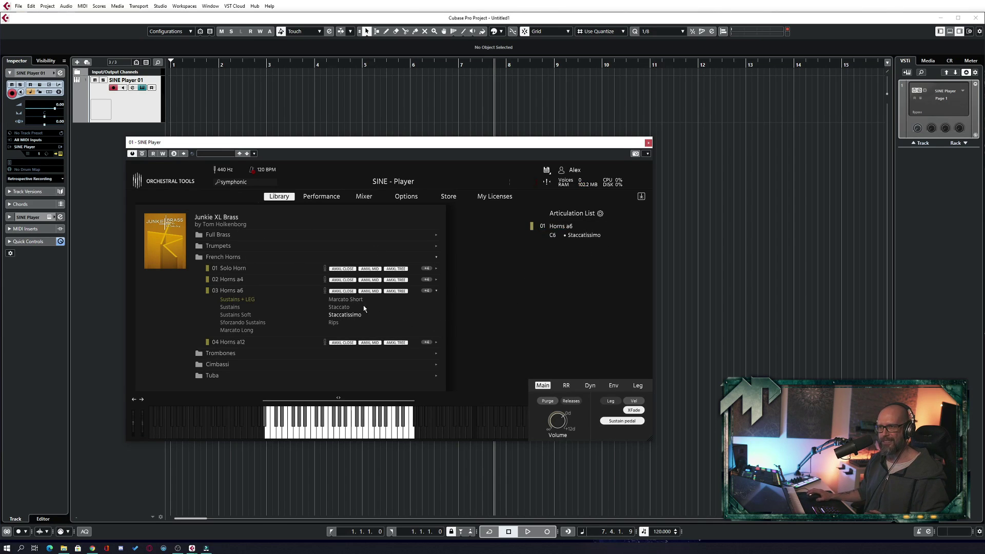
drag(342, 311, 582, 245)
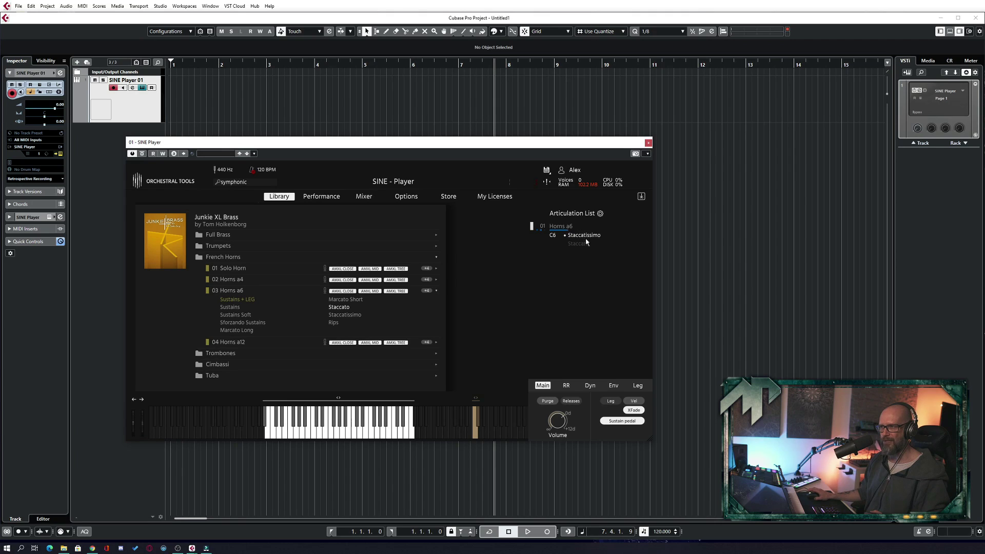
click(584, 244)
click(583, 236)
drag(345, 300, 574, 254)
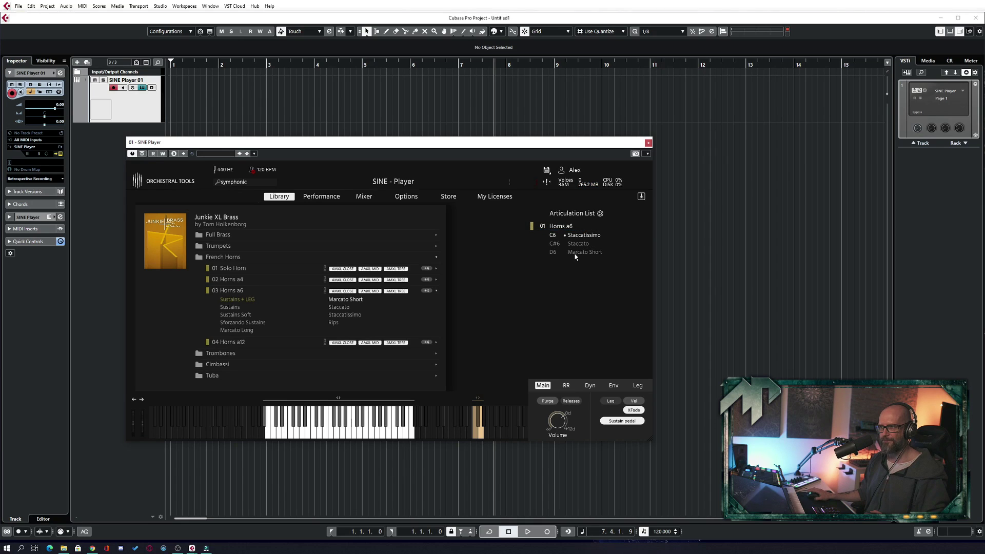
drag(237, 330, 581, 266)
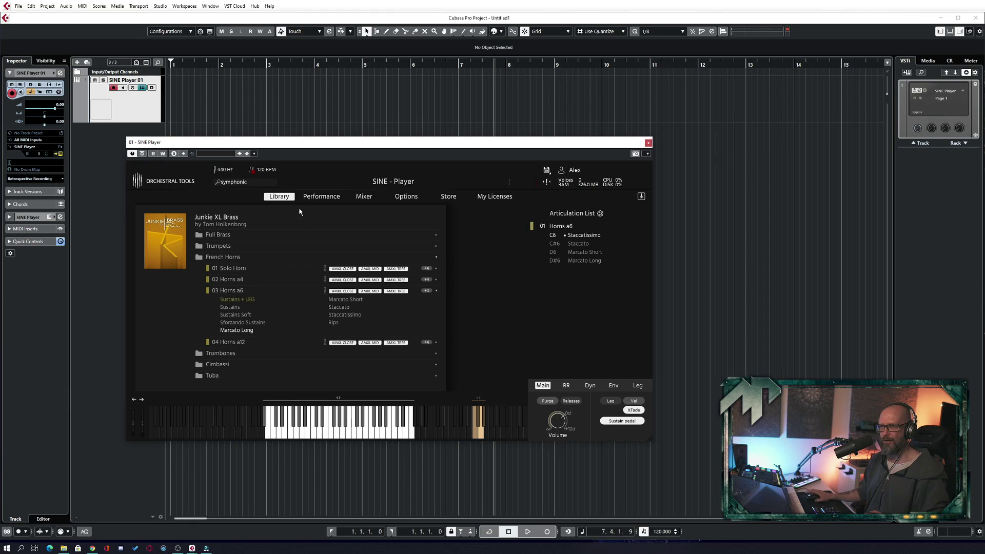
Step: Set Horns a6 to Poly switch mode and combine all four articulations, from Staccatissimo through Marcato Long, in the map
click(322, 196)
click(420, 226)
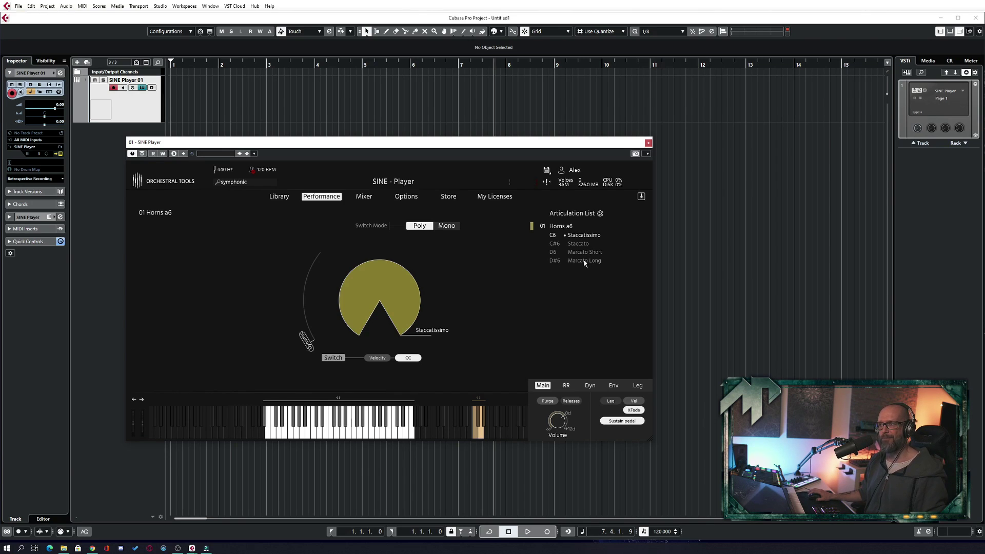
shift+click(585, 261)
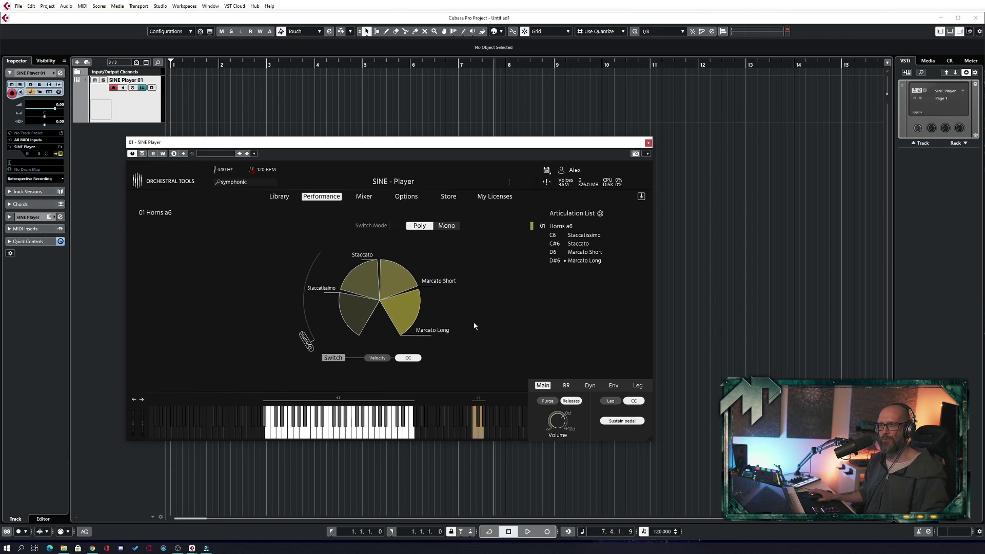
click(339, 360)
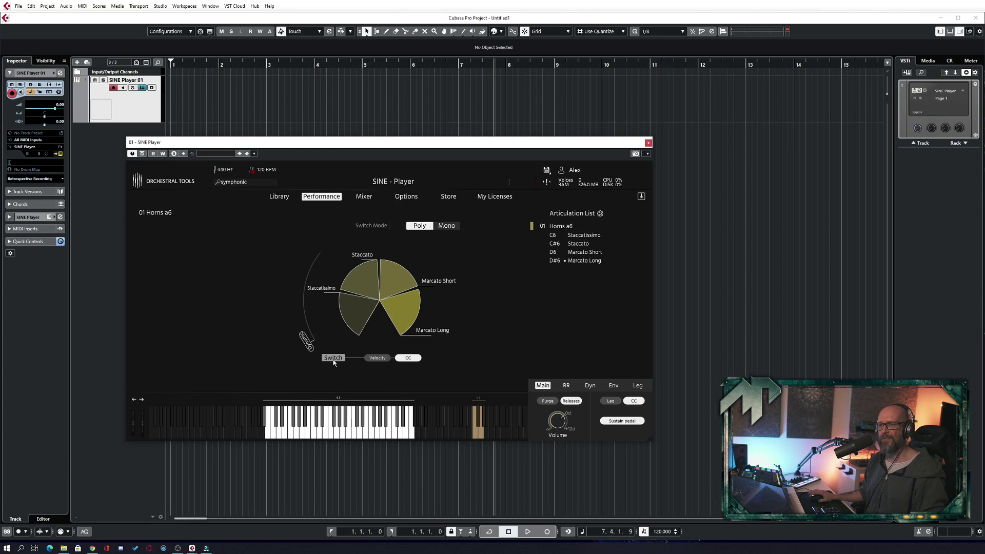